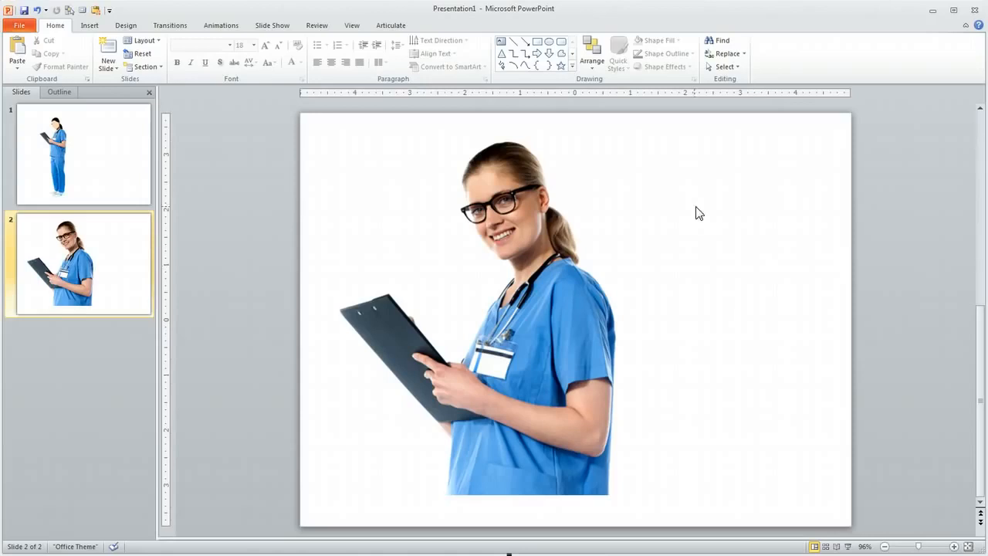
Pick the Curve shape from the Home tab's Drawing shapes gallery.
left_click(528, 67)
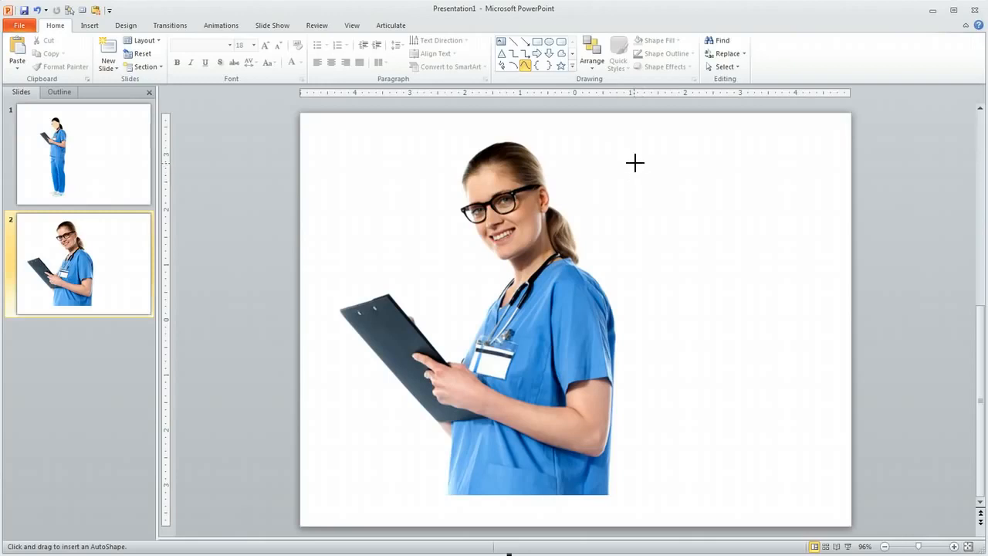
Lay out curve points right of the nurse's head: a dip, an inward curl, and an arch over the top.
left_click(662, 251)
left_click(690, 373)
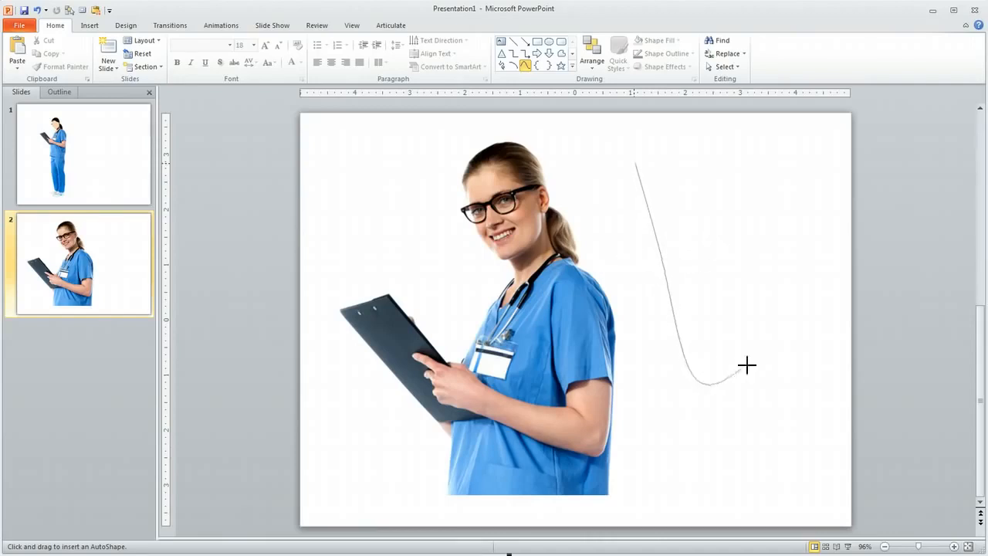
left_click(782, 276)
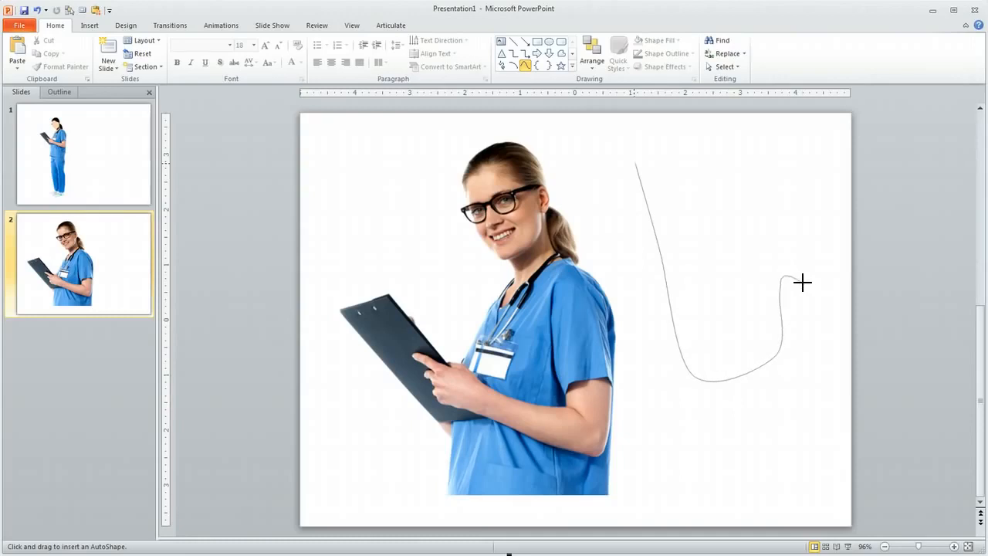
left_click(810, 236)
left_click(801, 256)
left_click(805, 248)
left_click(808, 265)
left_click(790, 267)
left_click(773, 235)
left_click(784, 209)
left_click(803, 203)
left_click(799, 165)
left_click(756, 155)
left_click(716, 178)
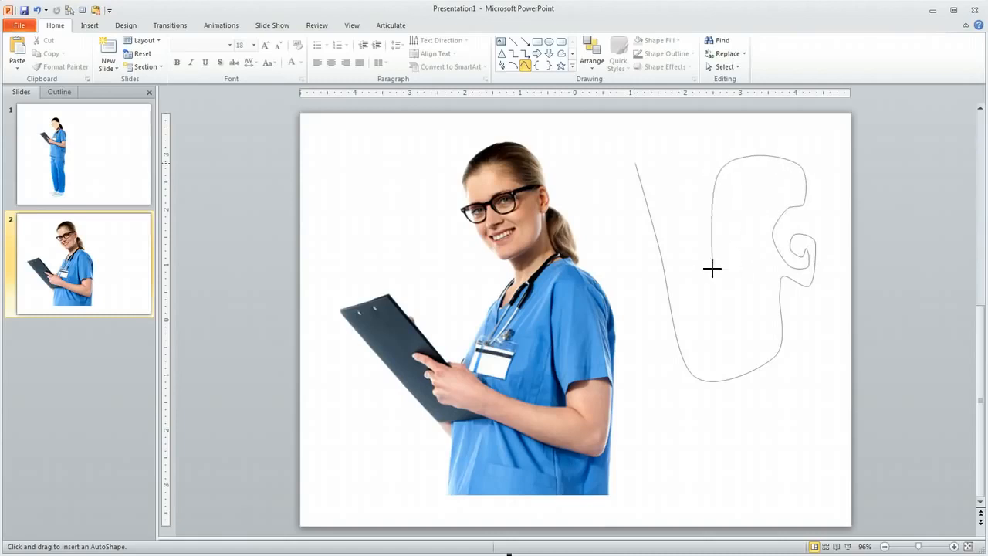
left_click(745, 339)
left_click(686, 275)
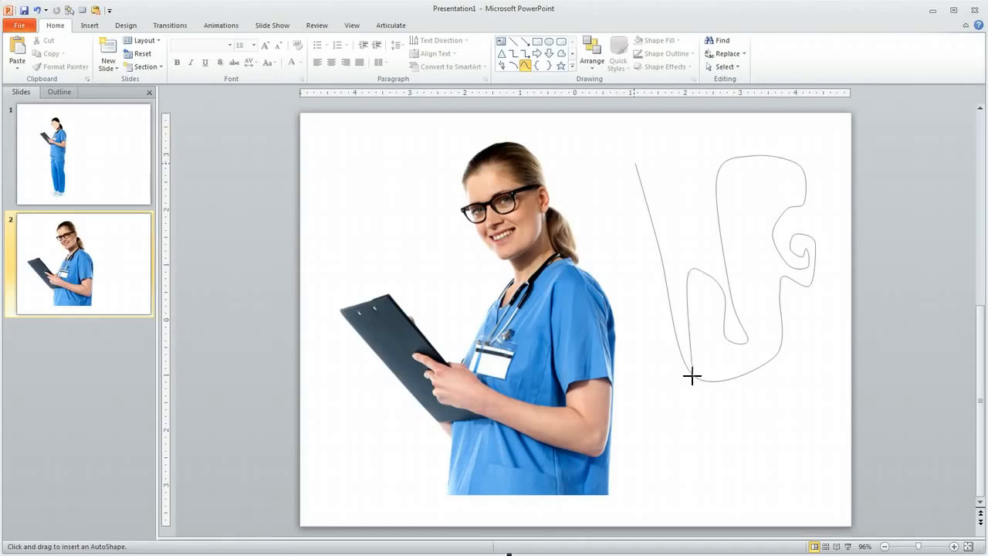
Remove the misplaced curl points with Backspace and re-place the loop's bottom and rising points.
key("BackSpace")
key("BackSpace")
key("BackSpace")
key("BackSpace")
key("BackSpace")
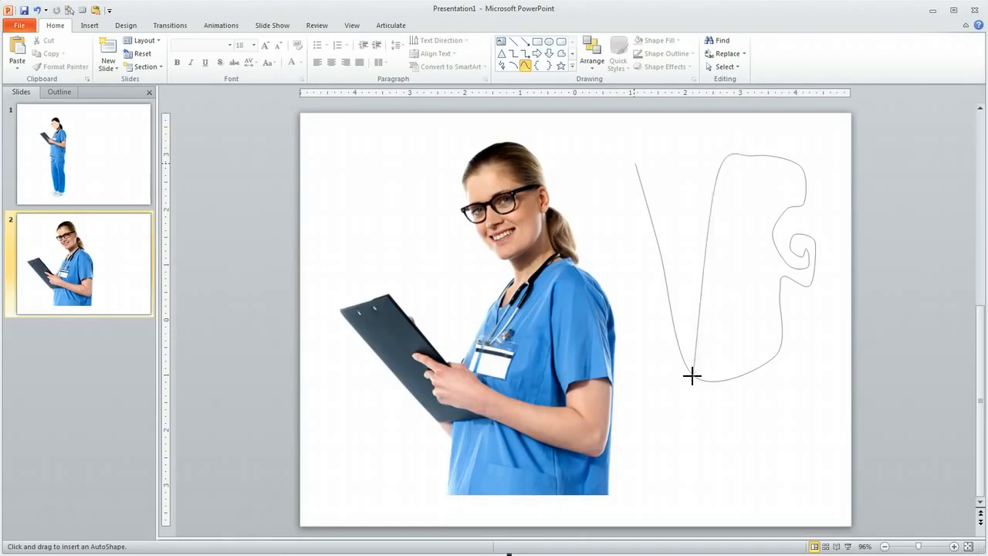
key("BackSpace")
key("BackSpace")
key("BackSpace")
key("BackSpace")
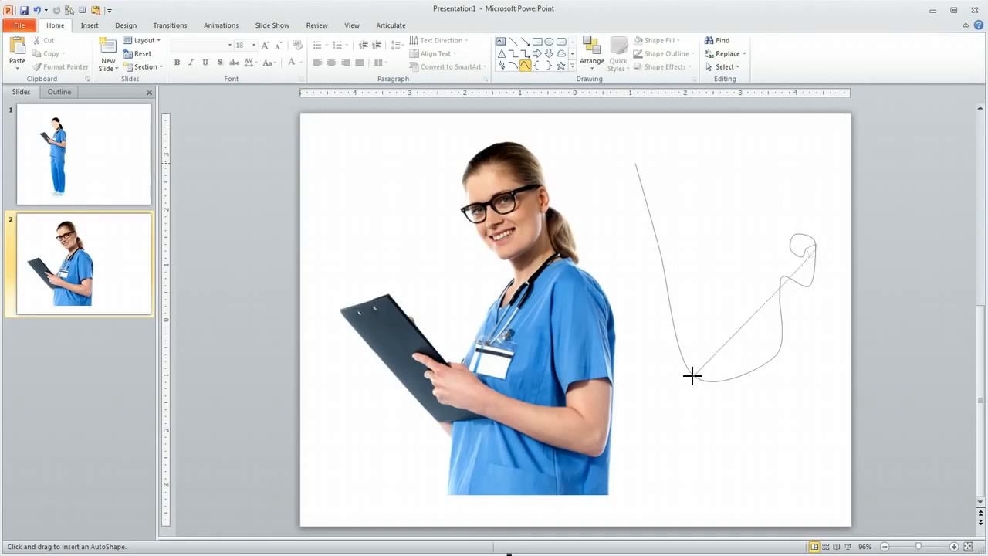
key("BackSpace")
key("BackSpace")
key("BackSpace")
key("BackSpace")
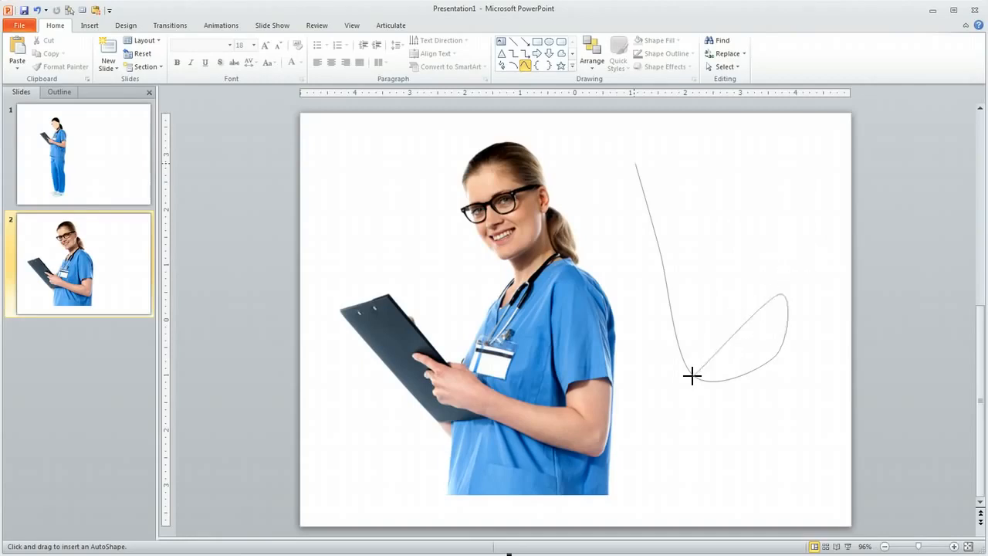
left_click(690, 376)
key("BackSpace")
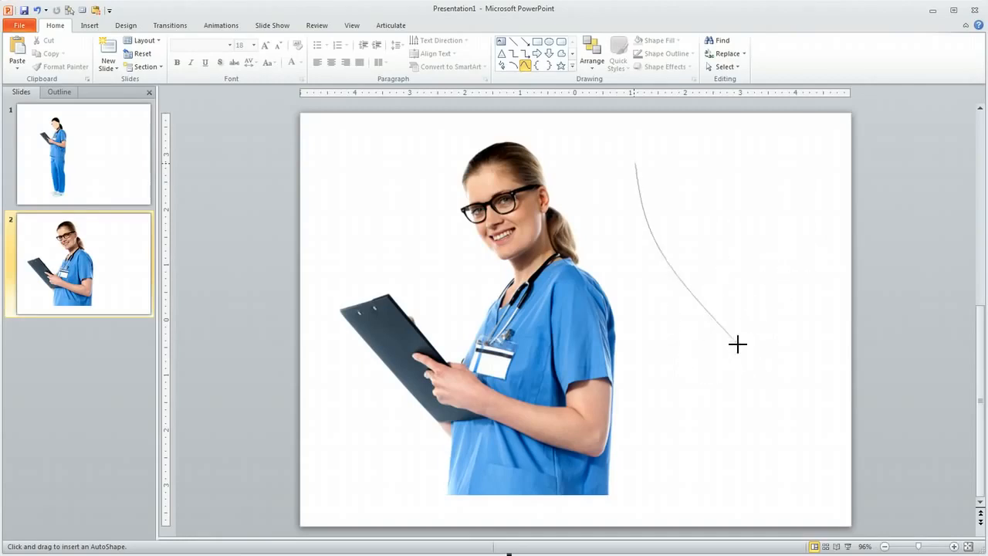
left_click(737, 277)
left_click(776, 223)
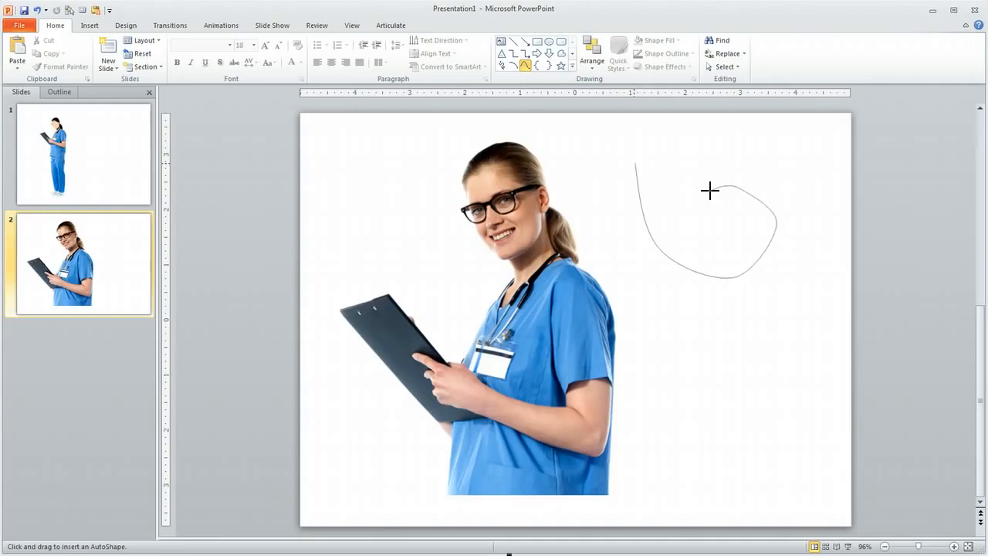
Double-click the final point to complete the looping curve as a finished shape.
double_click(709, 190)
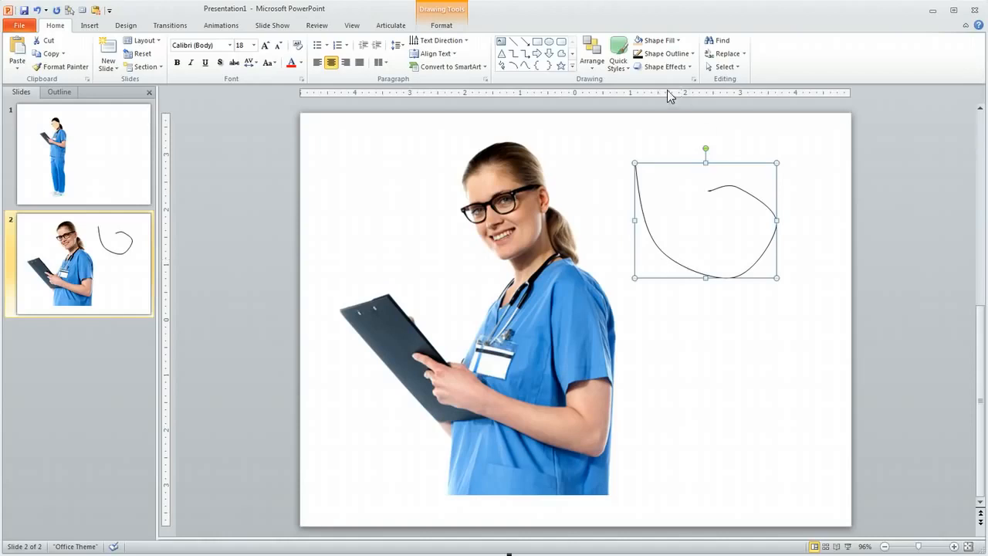
Colour the curve's outline yellow, with a 3 pt line width and Round cap type.
left_click(693, 54)
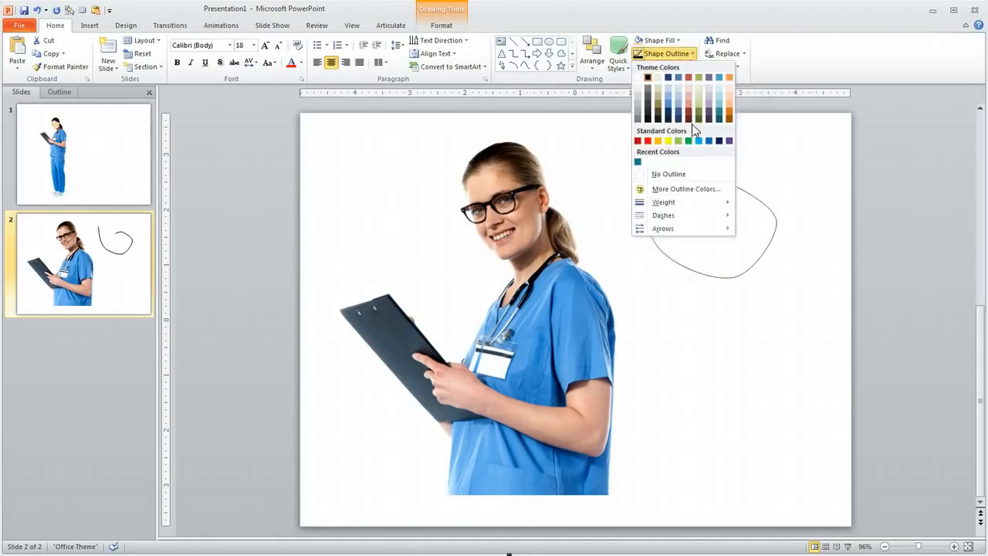
left_click(660, 146)
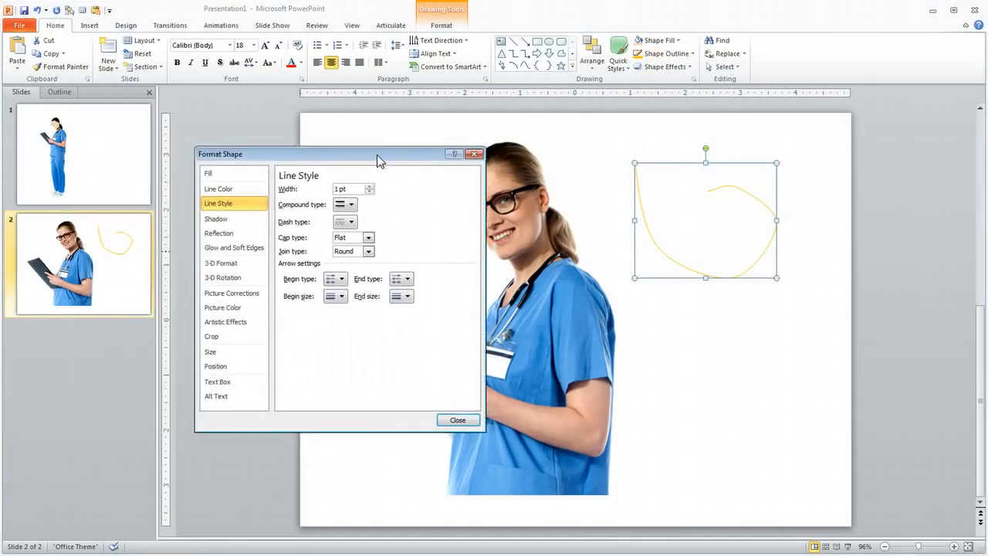
left_click_drag(354, 189, 303, 198)
type("3")
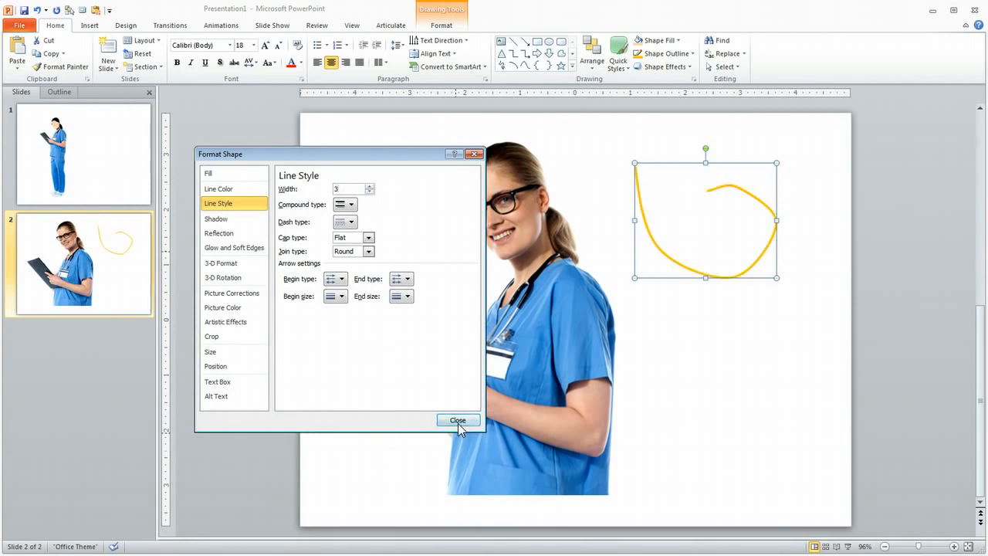
left_click(369, 239)
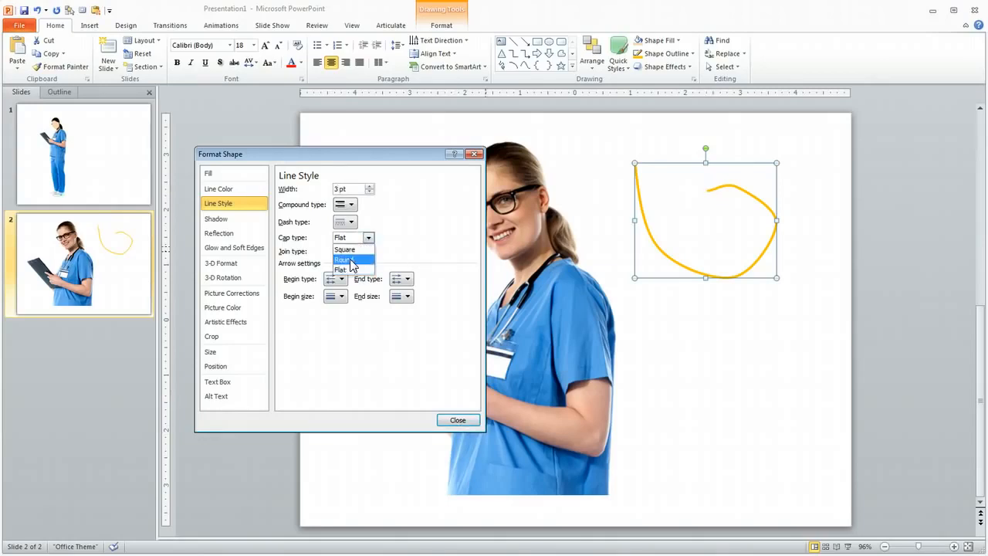
left_click(349, 260)
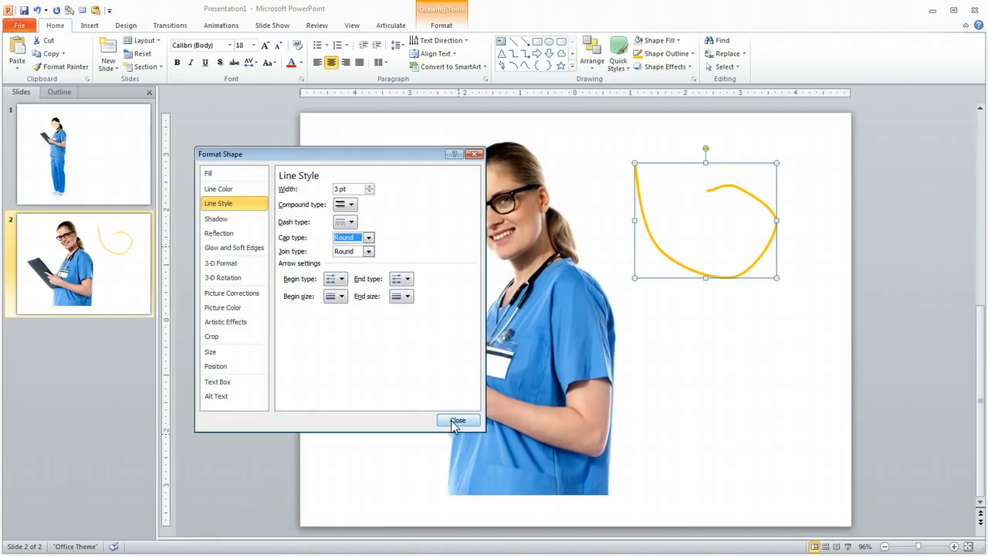
left_click_drag(395, 154, 0, 154)
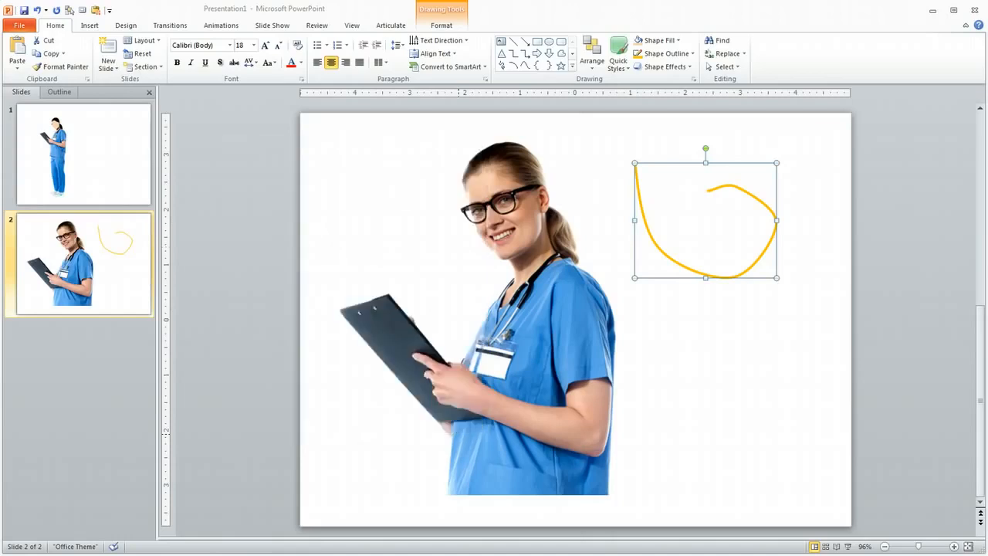
Make the yellow curve the default line style, then delete the practice curve.
right_click(740, 187)
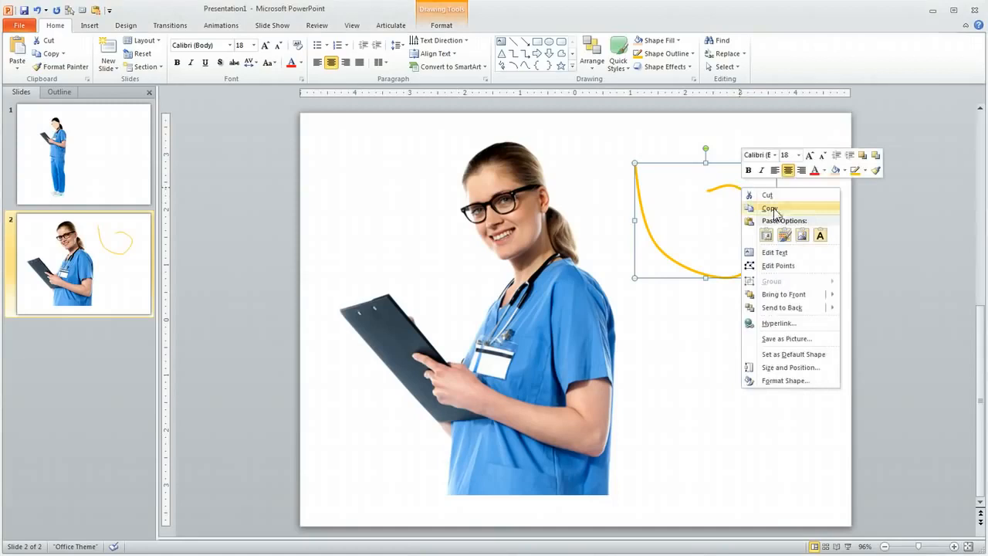
left_click(790, 354)
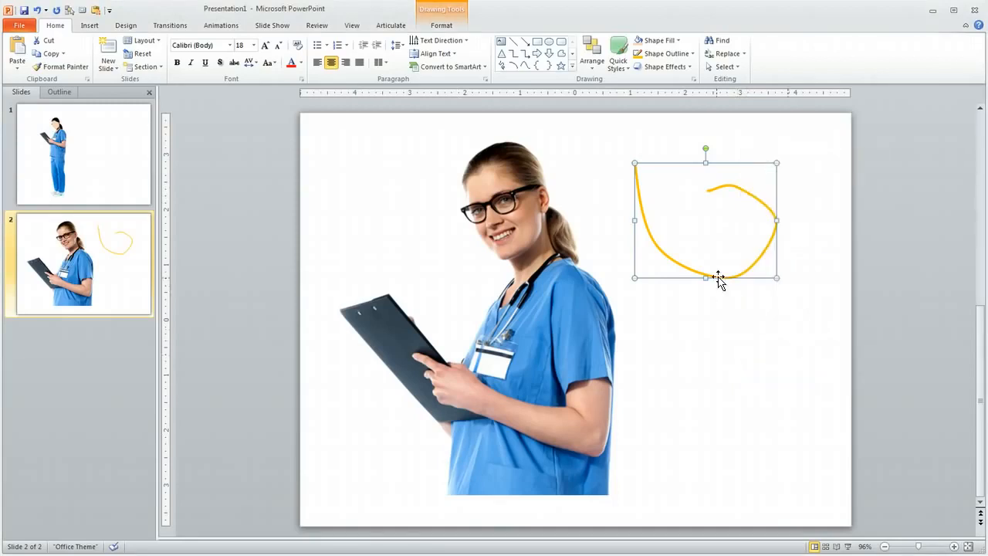
key("Delete")
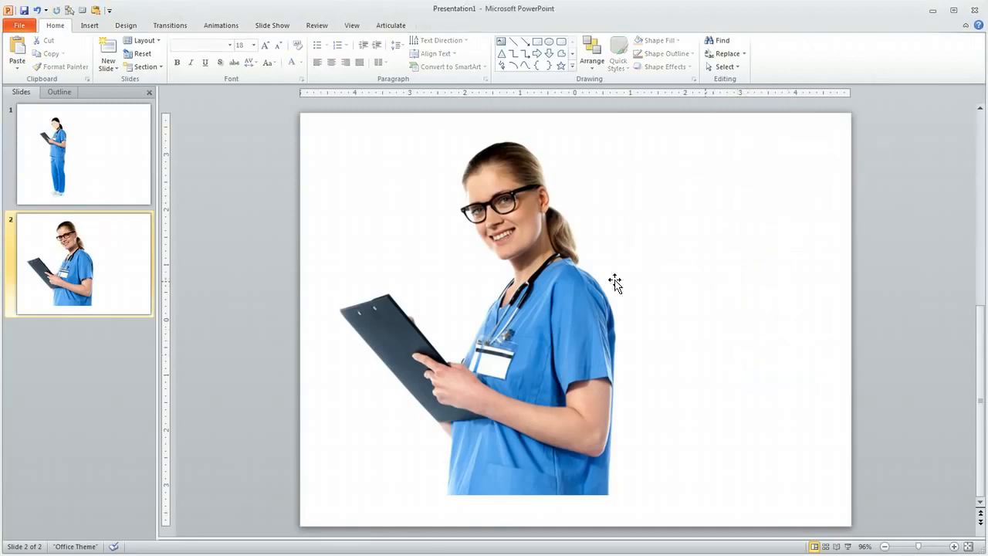
Zoom slide 2 to 230% on the nurse's face and pick the Curve shape.
left_click(955, 548)
left_click(955, 548)
left_click(954, 548)
left_click(955, 548)
left_click(954, 548)
scroll(840, 455, "up", 4)
scroll(843, 455, "up", 2)
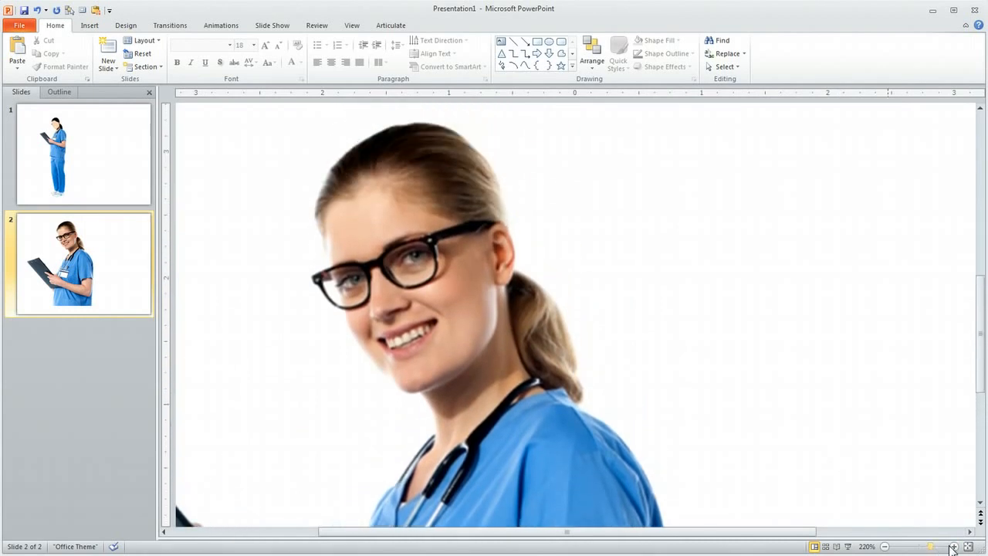
left_click(955, 547)
scroll(831, 337, "up", 3)
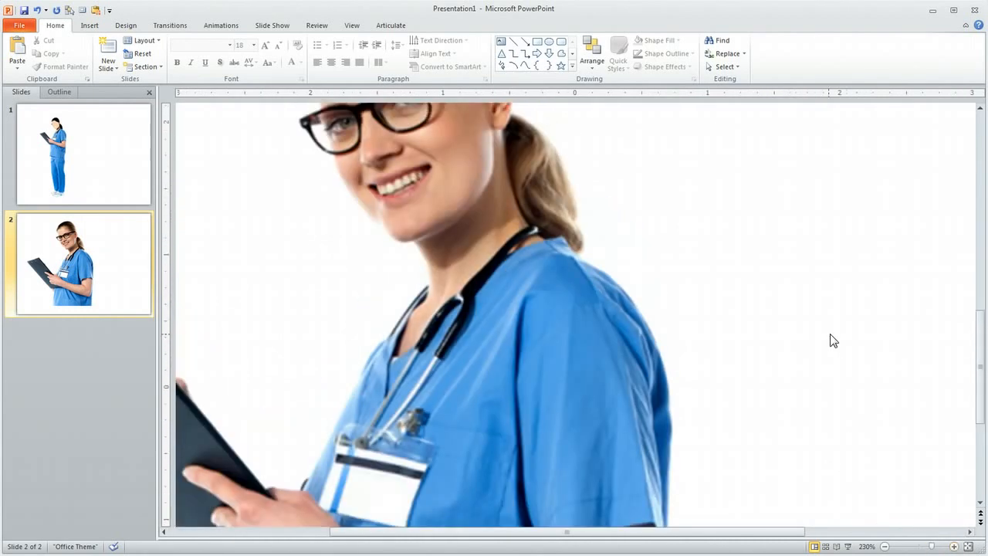
scroll(831, 340, "up", 5)
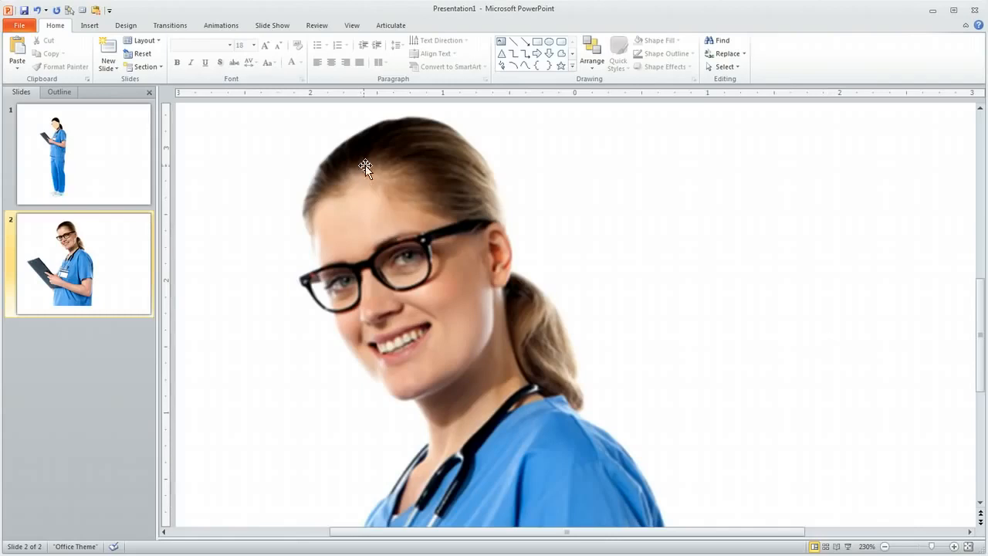
left_click(525, 66)
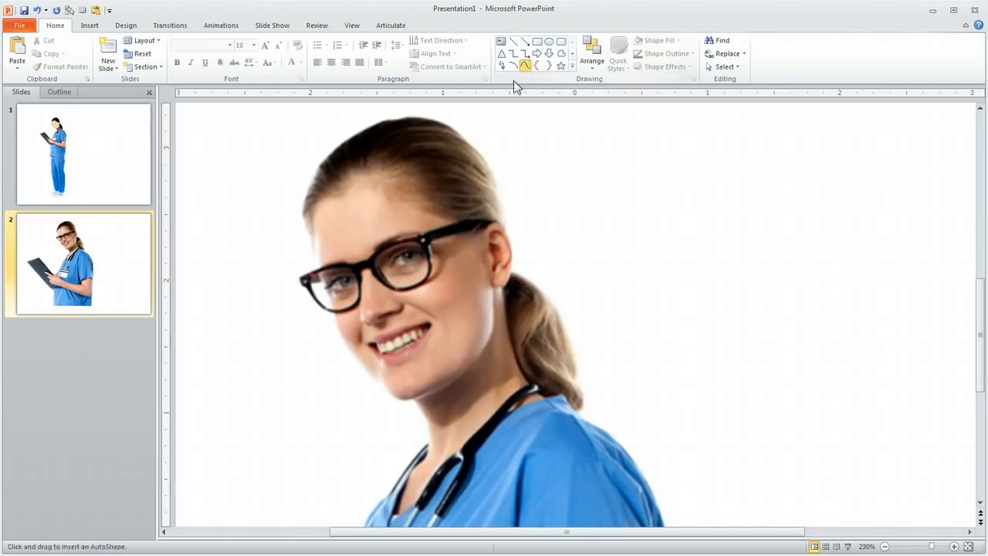
Draw a curve around the face, move it to the right, then scribble a new face outline.
mouse_move(327, 178)
left_mouse_down()
mouse_move(314, 250)
mouse_move(337, 335)
mouse_move(396, 400)
mouse_move(454, 384)
mouse_move(482, 343)
mouse_move(492, 297)
mouse_move(485, 194)
mouse_move(462, 152)
mouse_move(417, 143)
mouse_move(352, 156)
left_mouse_up()
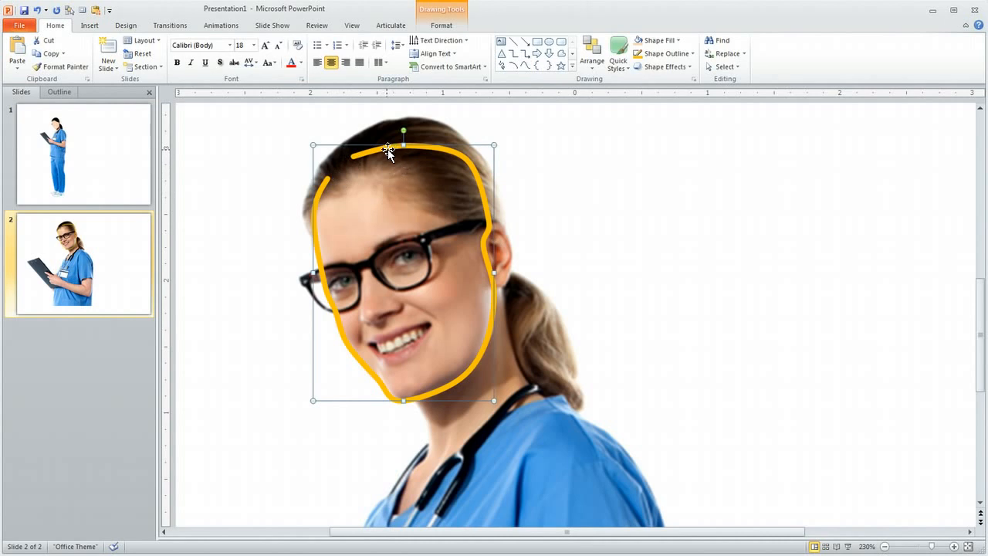
left_click_drag(388, 150, 671, 143)
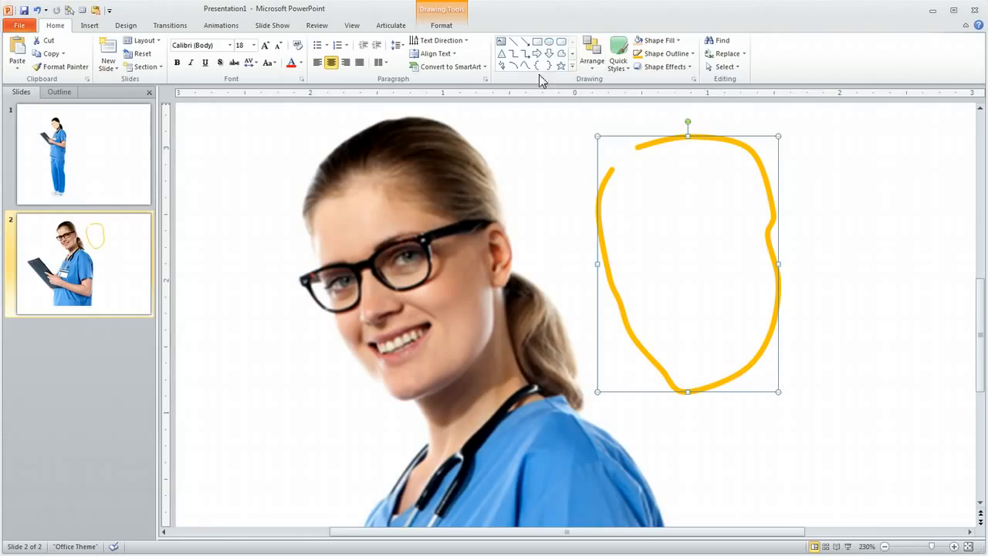
left_click(501, 65)
mouse_move(321, 186)
left_mouse_down()
mouse_move(318, 249)
mouse_move(362, 355)
mouse_move(415, 381)
mouse_move(456, 363)
mouse_move(490, 324)
mouse_move(488, 205)
mouse_move(448, 154)
mouse_move(344, 162)
mouse_move(336, 176)
left_mouse_up()
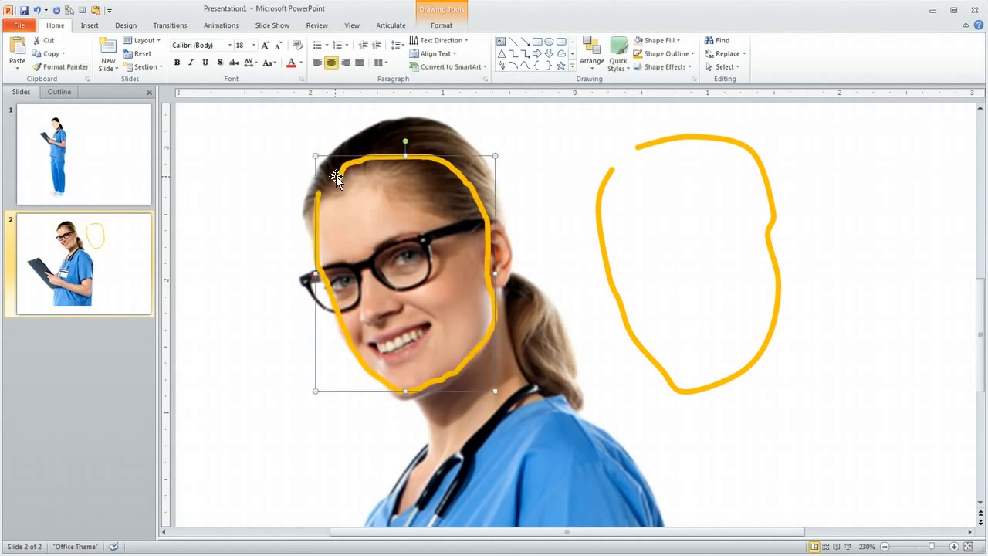
left_click(609, 111)
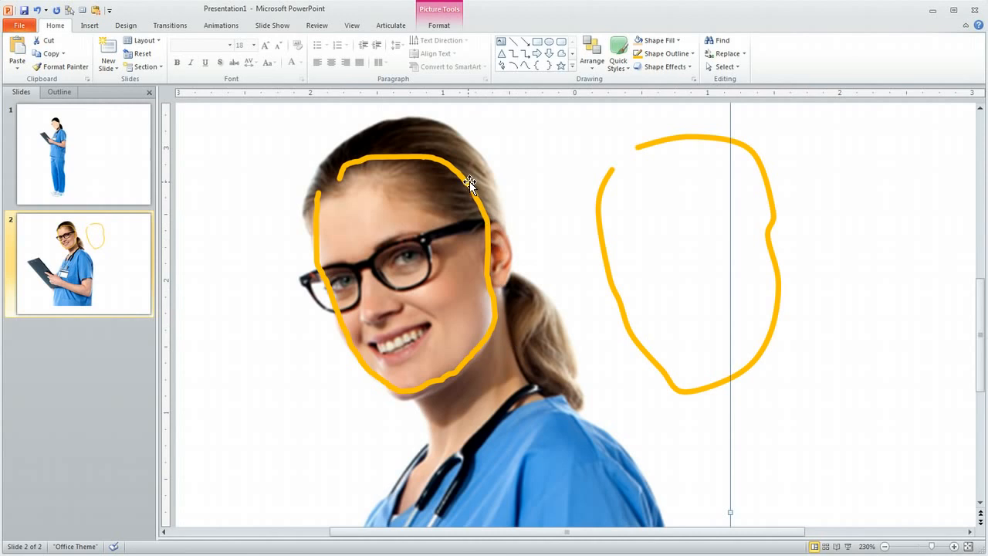
Delete the face scribble and drag the right-hand yellow outline back over the nurse's face.
right_click(415, 156)
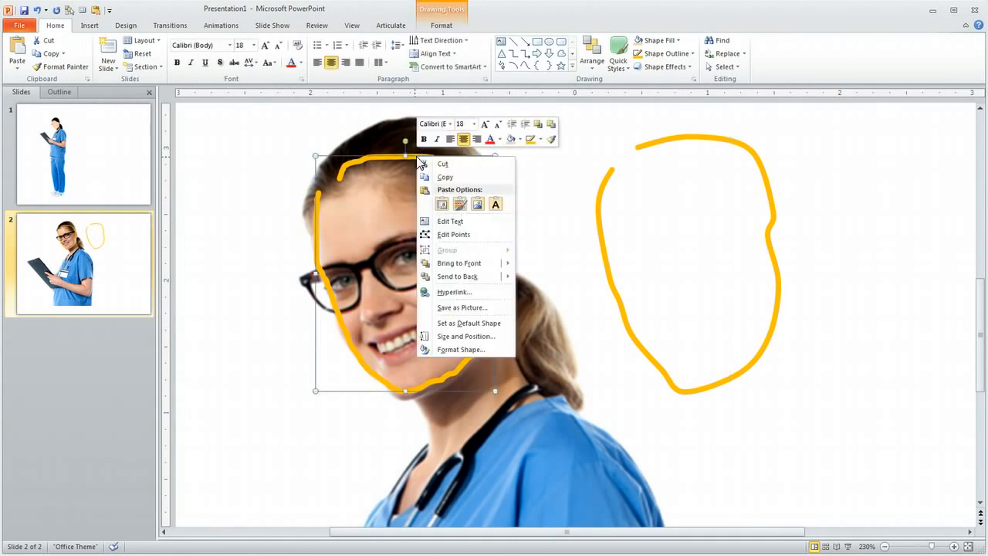
left_click(461, 234)
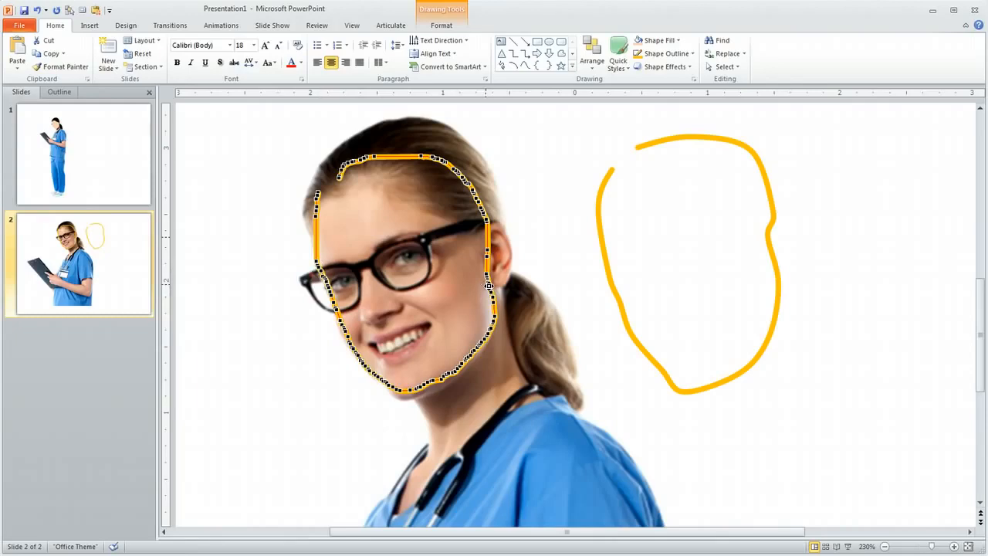
key("Delete")
left_click(609, 274)
left_click_drag(609, 274, 321, 279)
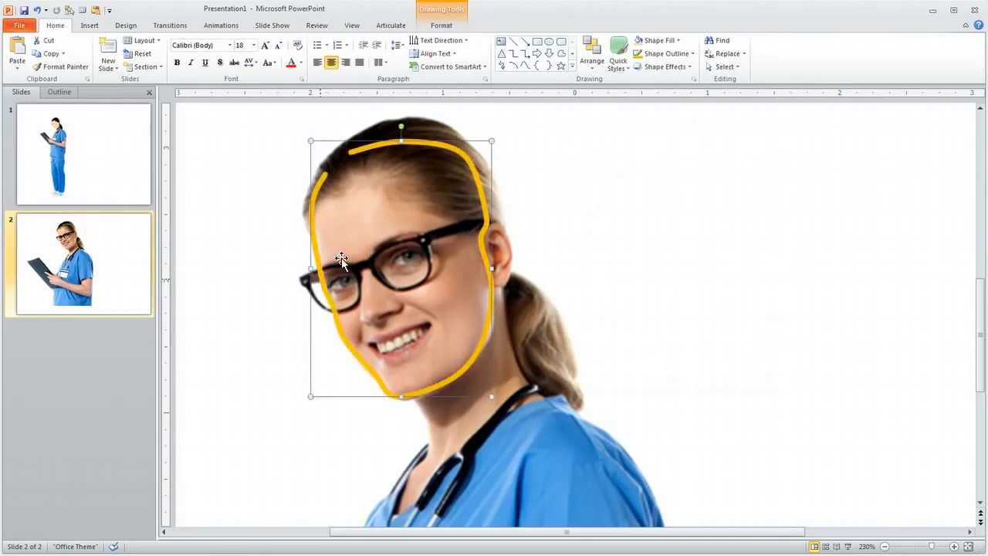
Enter Edit Points on the yellow outline and adjust points along the cheek and glasses.
right_click(319, 191)
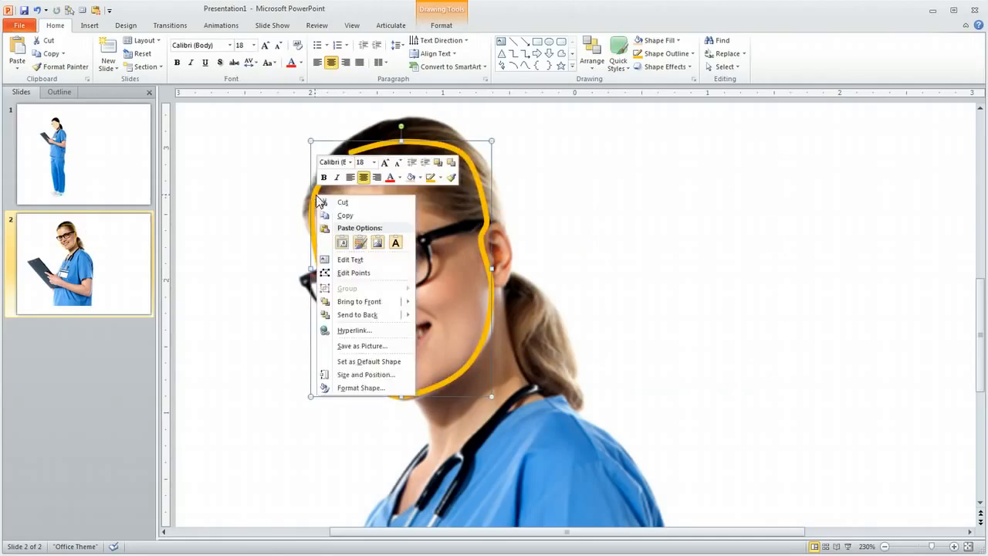
left_click(345, 274)
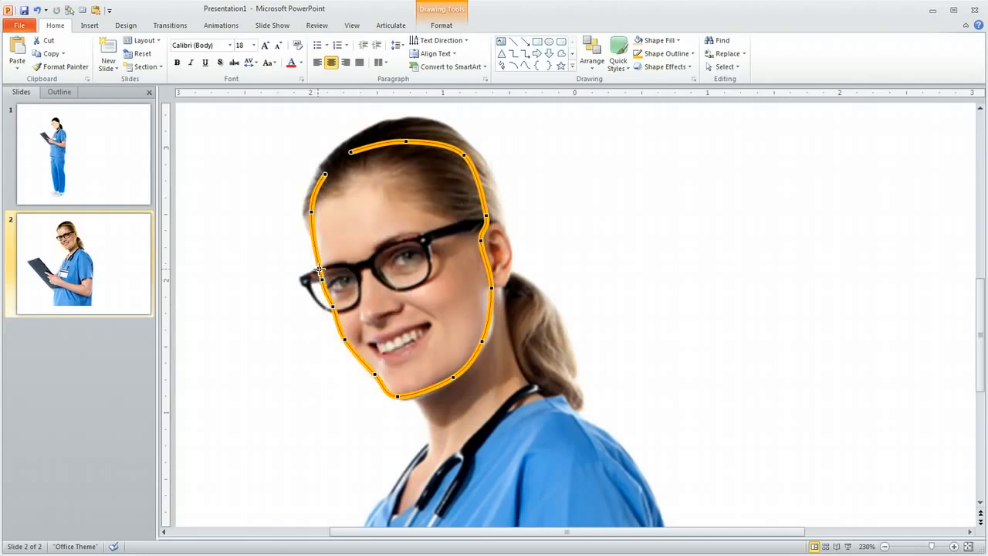
left_click_drag(311, 211, 311, 223)
mouse_move(325, 277)
left_mouse_down()
mouse_move(325, 286)
mouse_move(303, 254)
mouse_move(316, 301)
mouse_move(304, 326)
mouse_move(307, 248)
mouse_move(319, 277)
left_mouse_up()
Nudge the chin point, add an outward point on the right jaw, and check the ear point.
left_click(400, 397)
left_click_drag(400, 398, 404, 402)
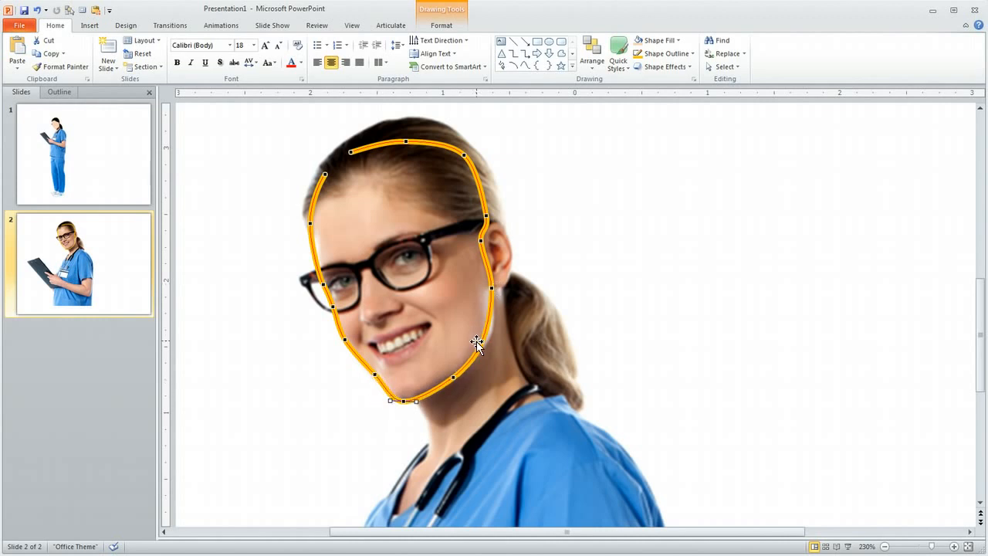
left_click_drag(482, 342, 488, 337)
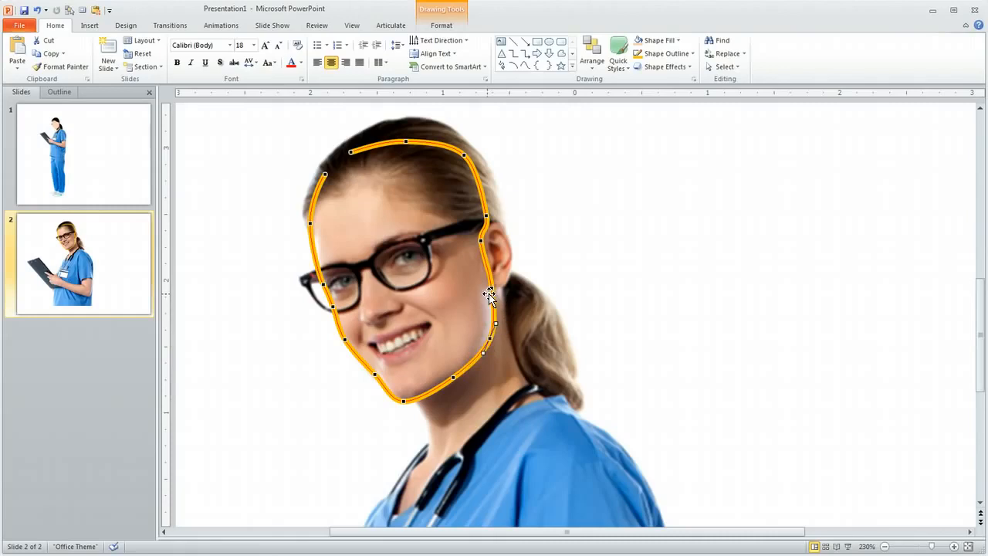
right_click(480, 240)
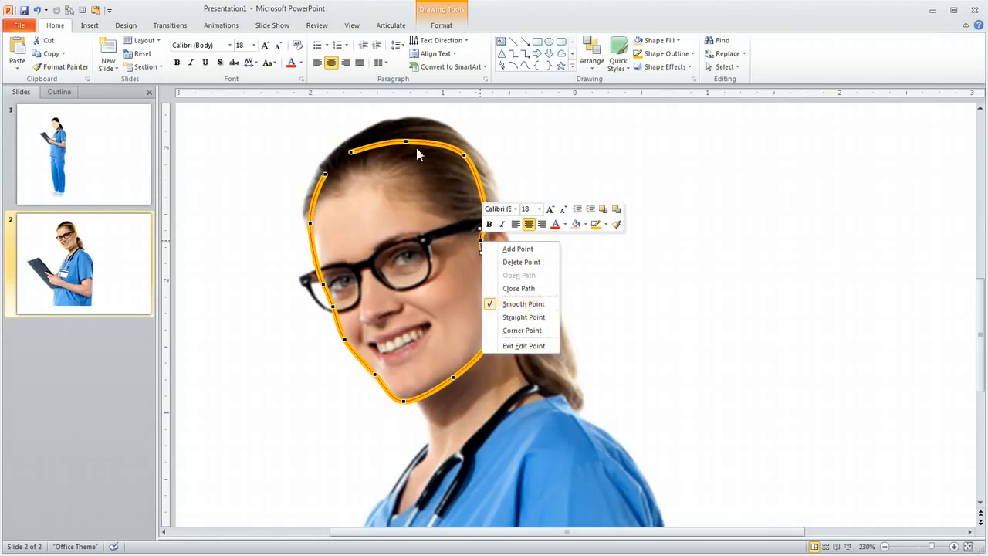
key("Escape")
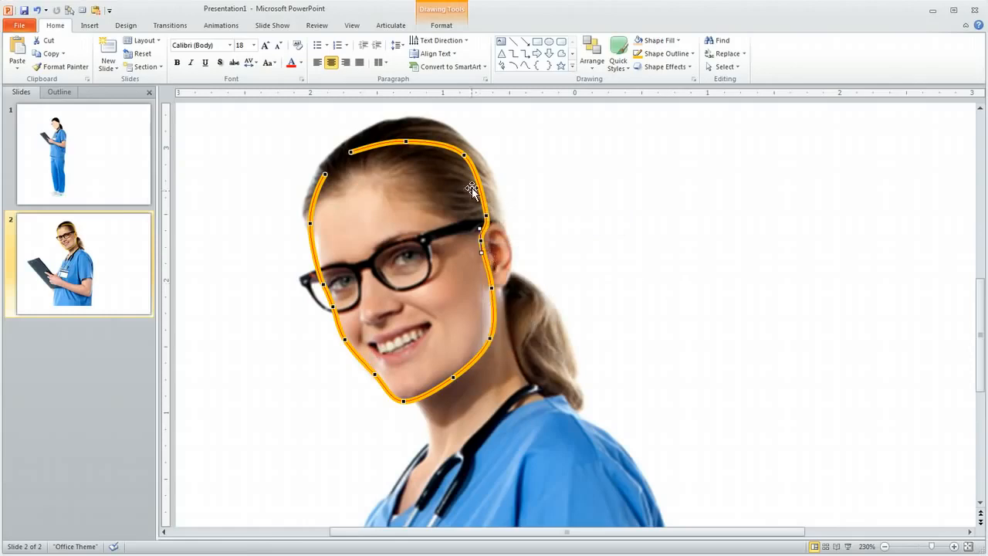